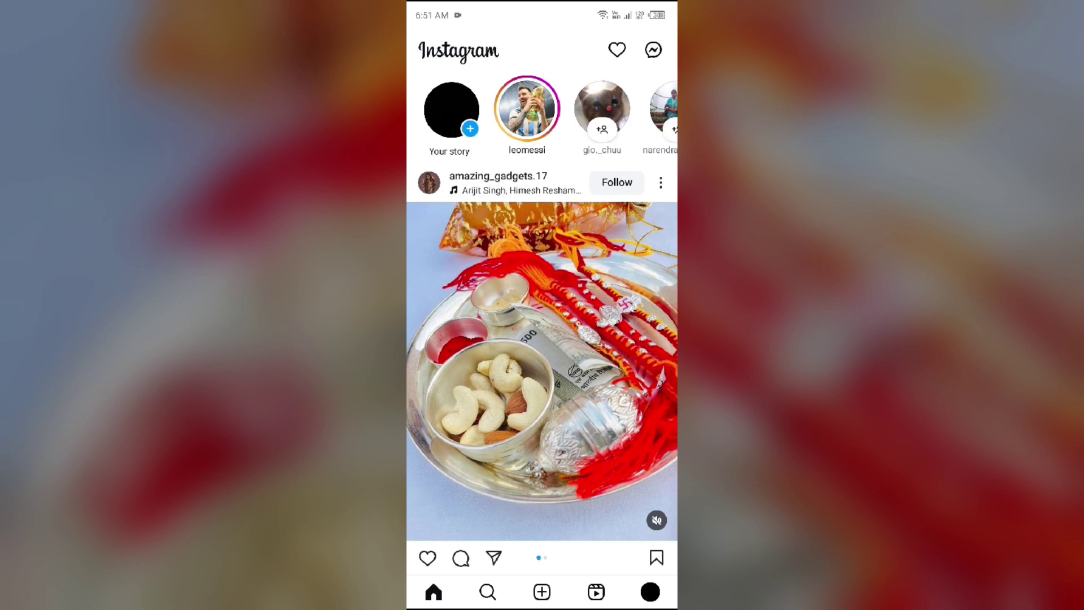
# - Open Instagram's Edit profile screen, dismiss the avatar prompt, leave without changes, and go home
pyautogui.click(651, 591)
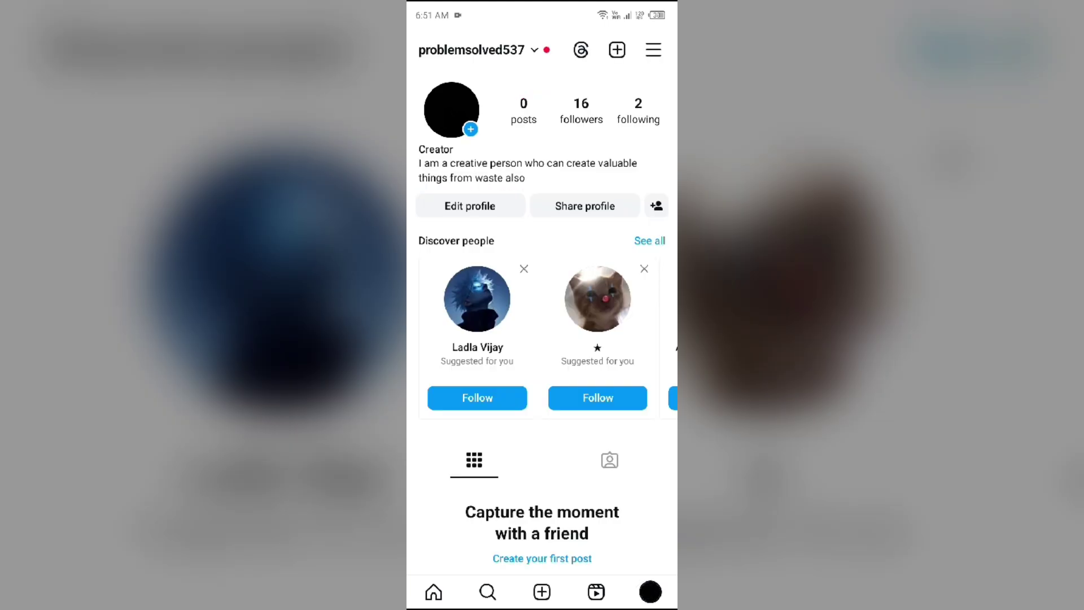
pyautogui.click(469, 206)
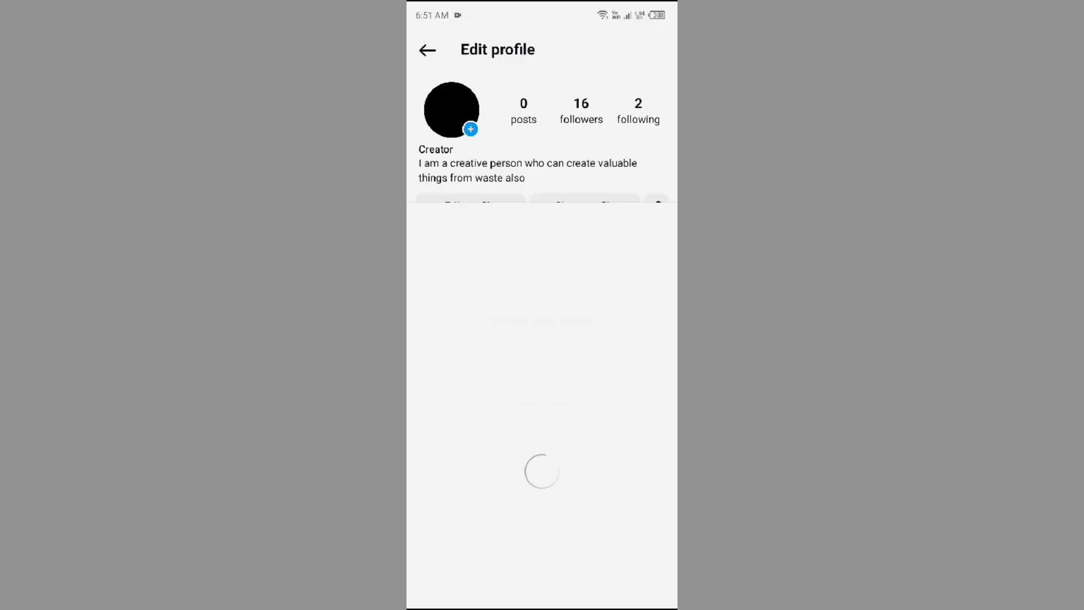
pyautogui.click(541, 459)
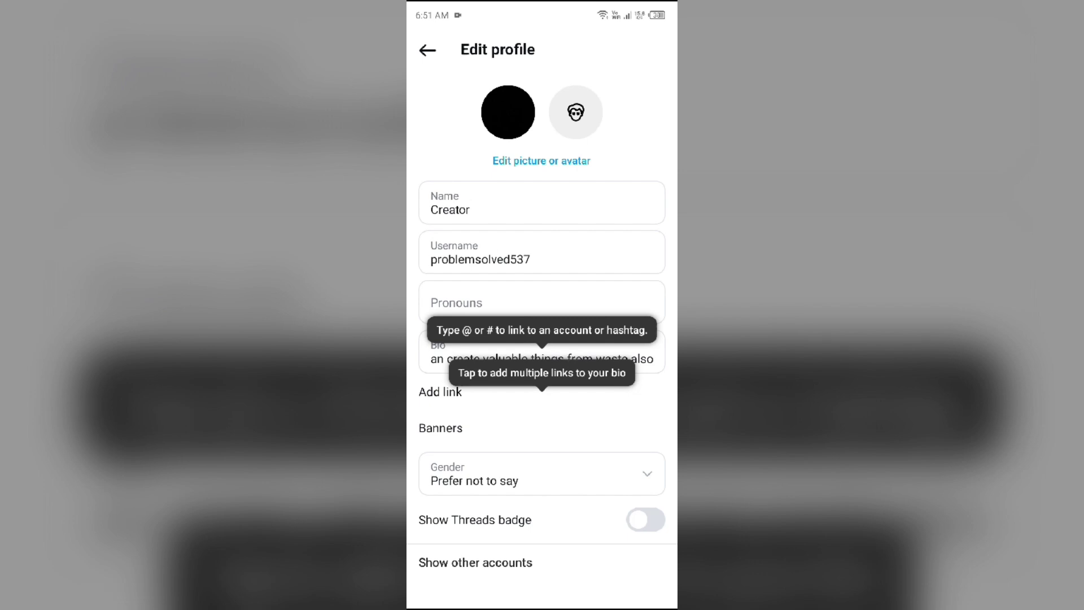
pyautogui.scroll(-2, 542, 424)
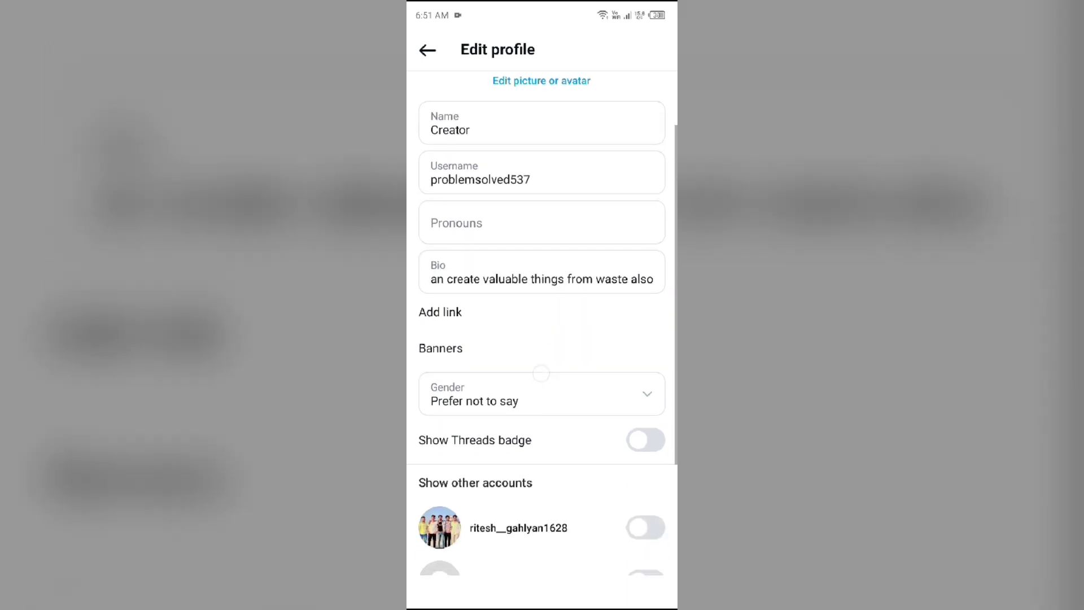
pyautogui.click(427, 49)
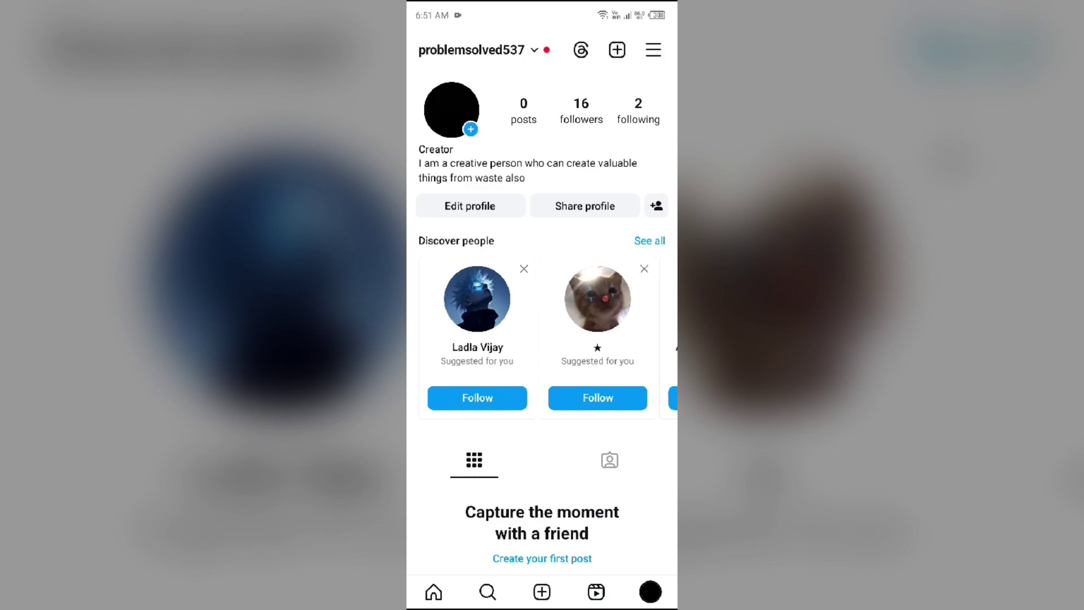
pyautogui.press('Home')
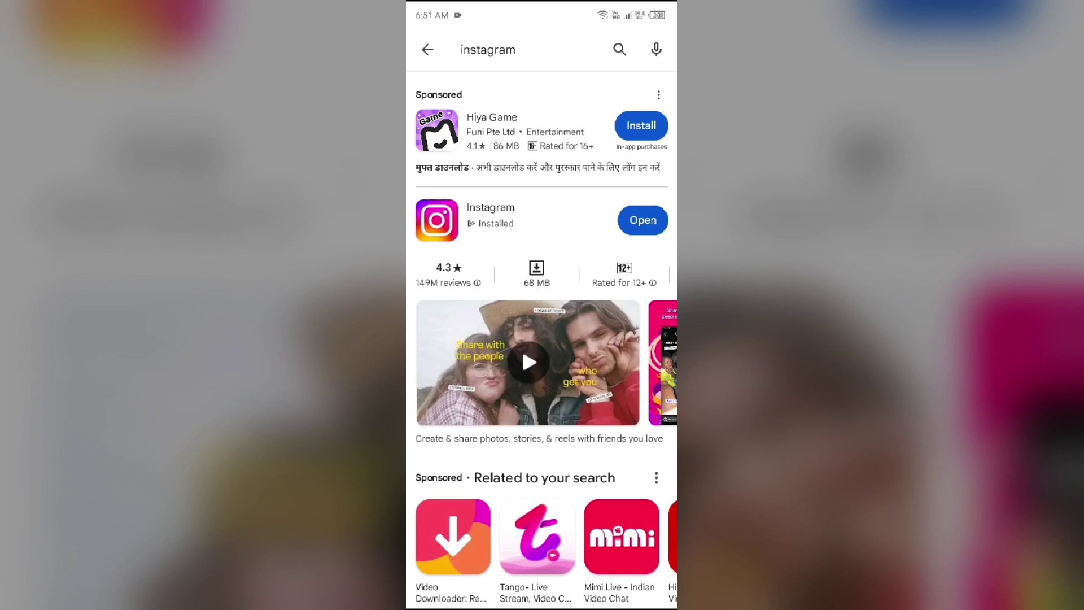
# - Check Instagram's Play Store page for a pending update, then return to the home screen
pyautogui.click(530, 210)
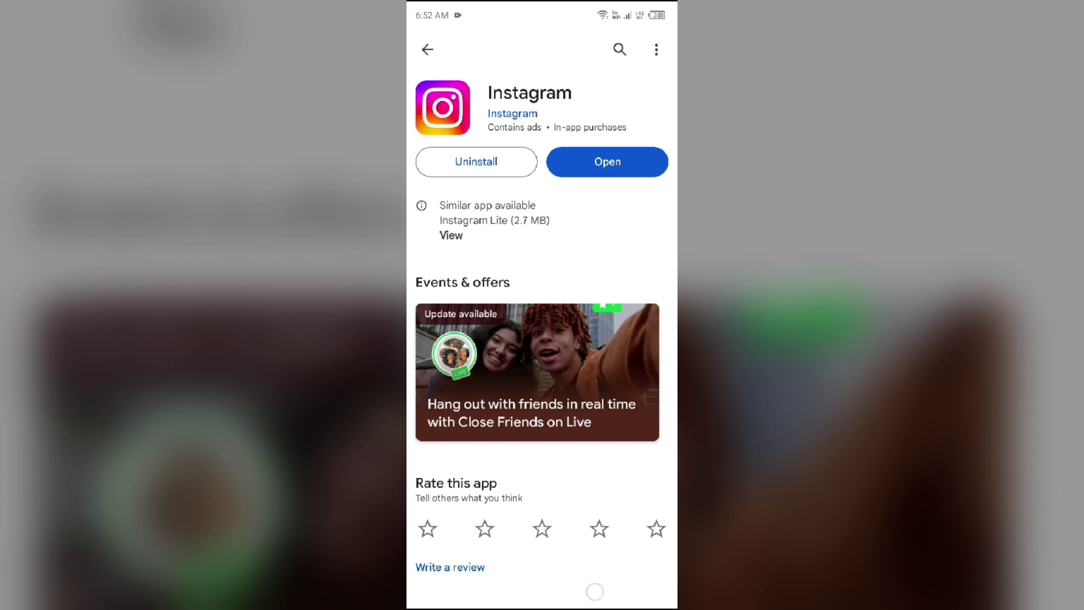
pyautogui.click(594, 591)
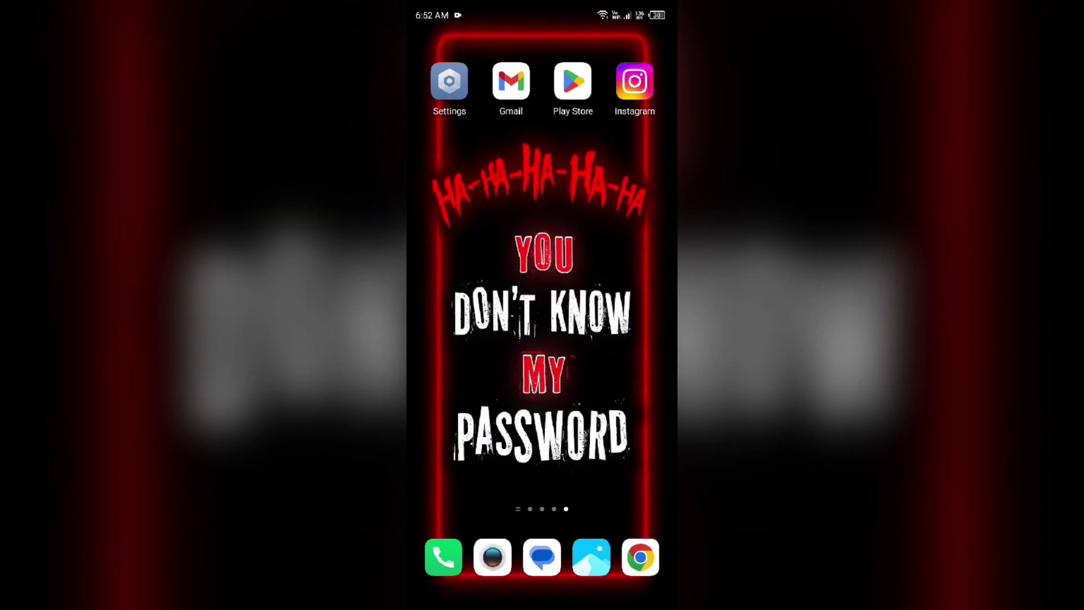
# - Run a Google 'speed test' in Chrome on the connection, then return to the home screen
pyautogui.click(641, 556)
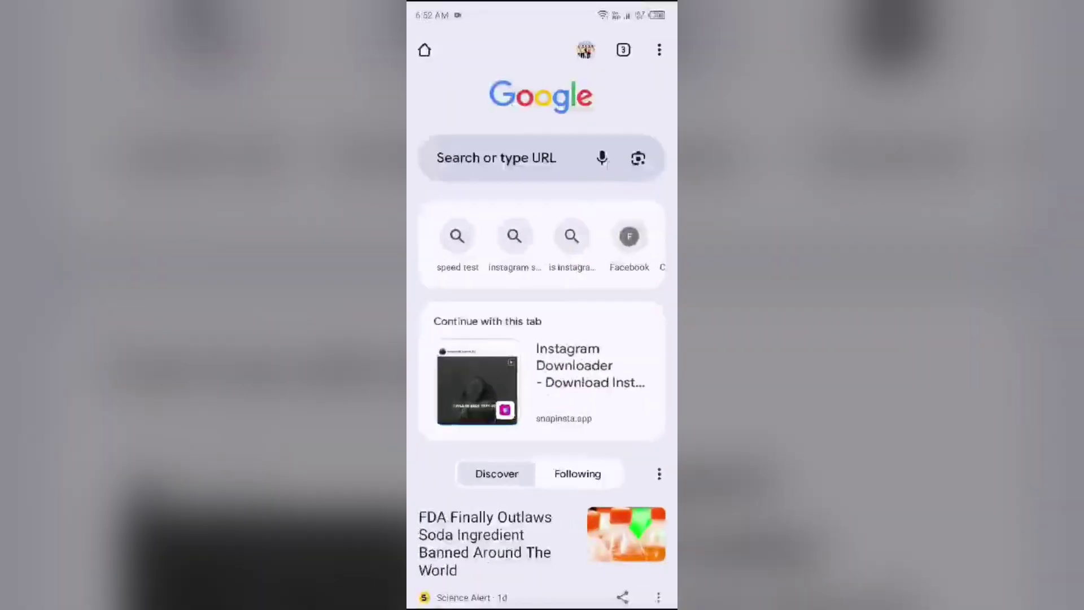
pyautogui.click(496, 158)
pyautogui.click(483, 92)
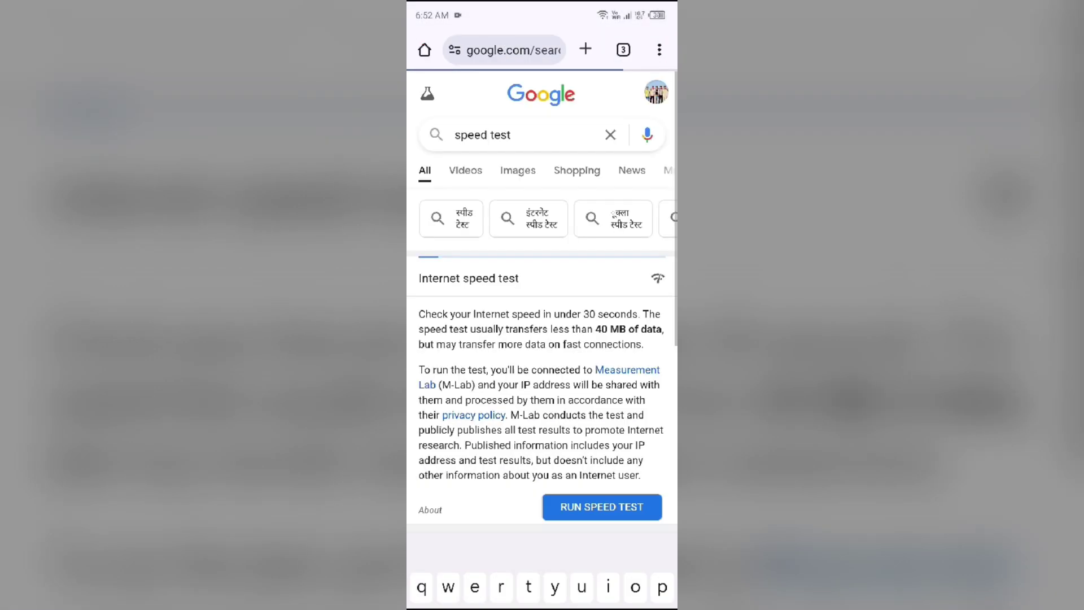
pyautogui.click(570, 505)
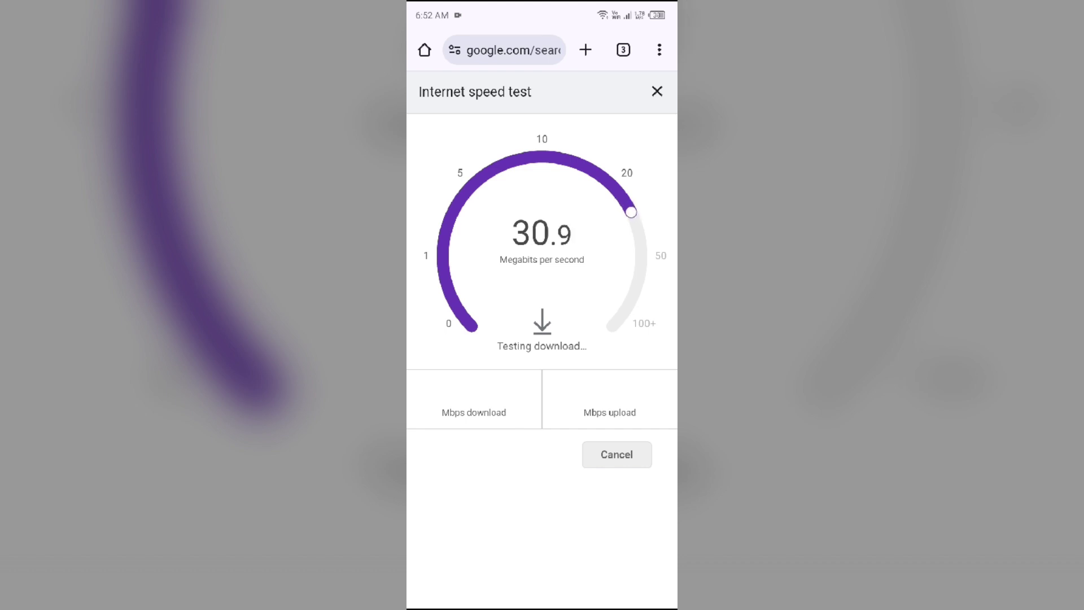
pyautogui.press('super')
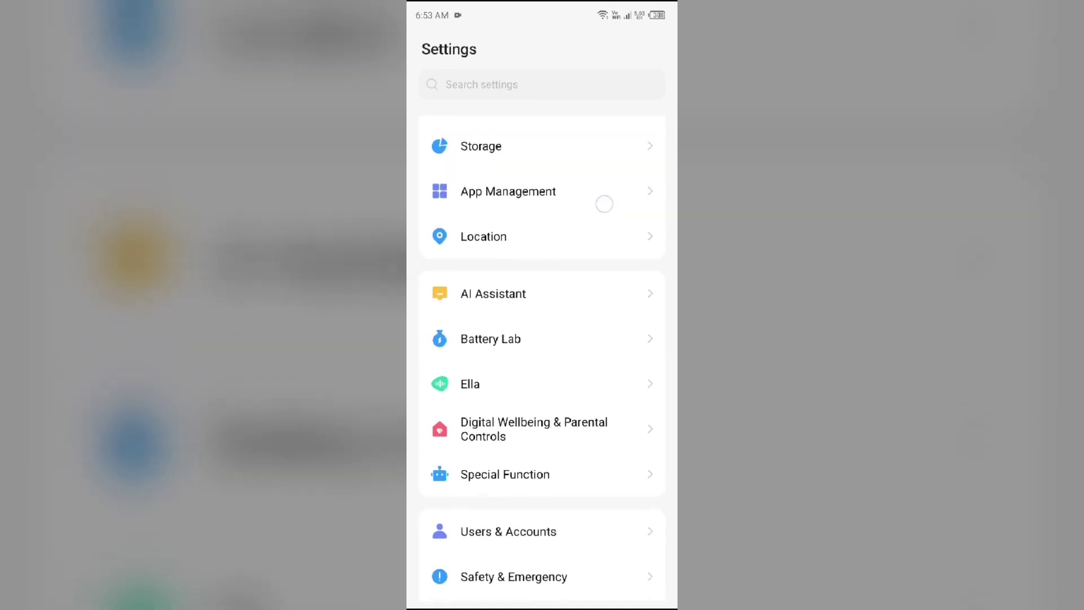
pyautogui.click(618, 191)
pyautogui.click(475, 127)
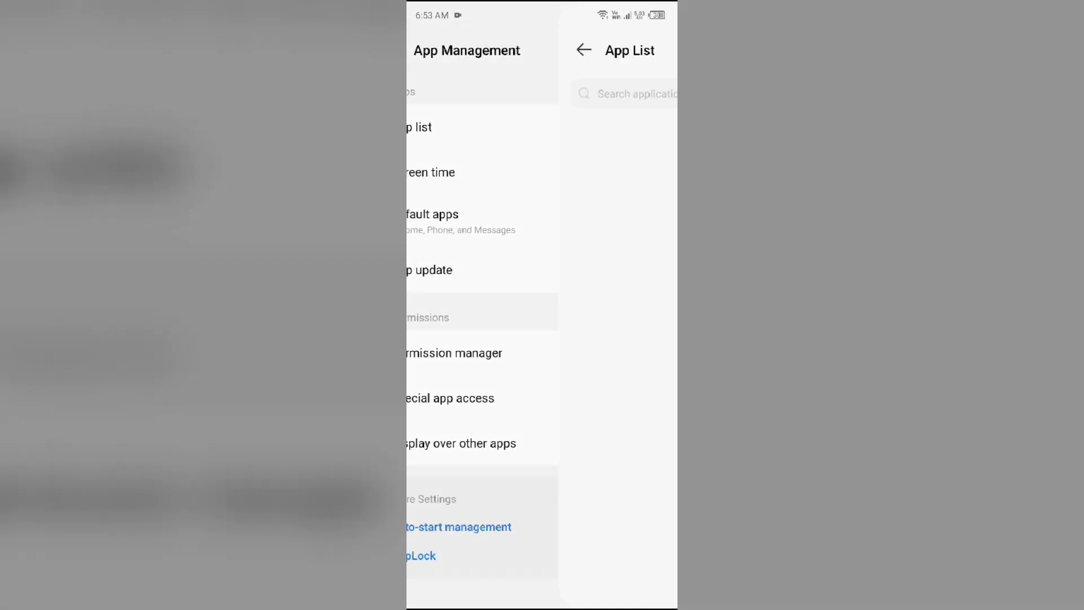
pyautogui.scroll(-3, 542, 339)
pyautogui.scroll(-5, 542, 339)
pyautogui.scroll(-3, 542, 339)
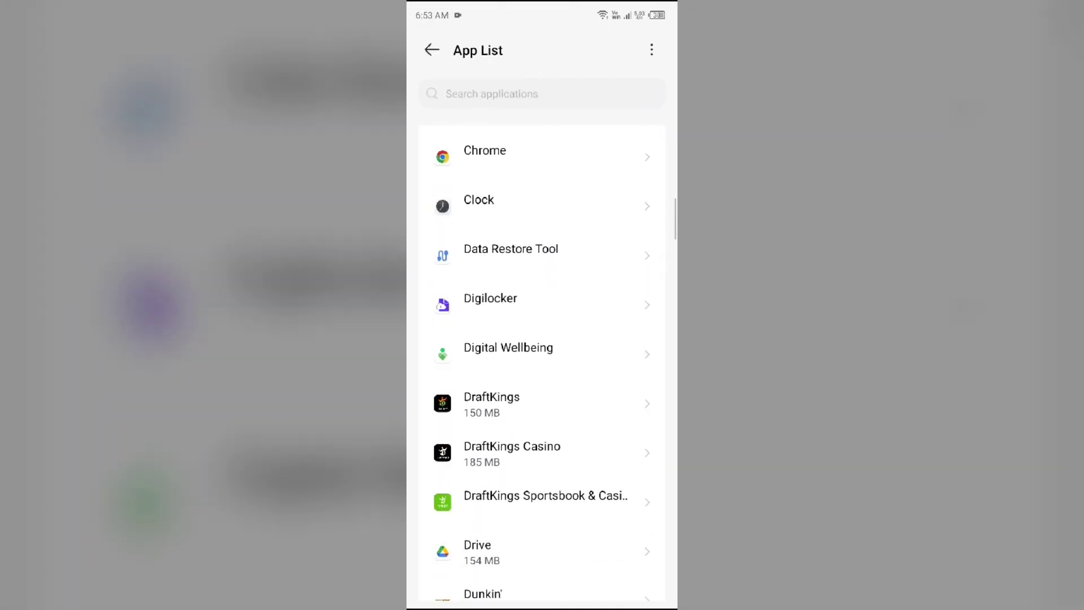
pyautogui.scroll(-4, 542, 339)
pyautogui.scroll(-3, 541, 338)
pyautogui.scroll(-4, 542, 339)
pyautogui.scroll(-4, 542, 339)
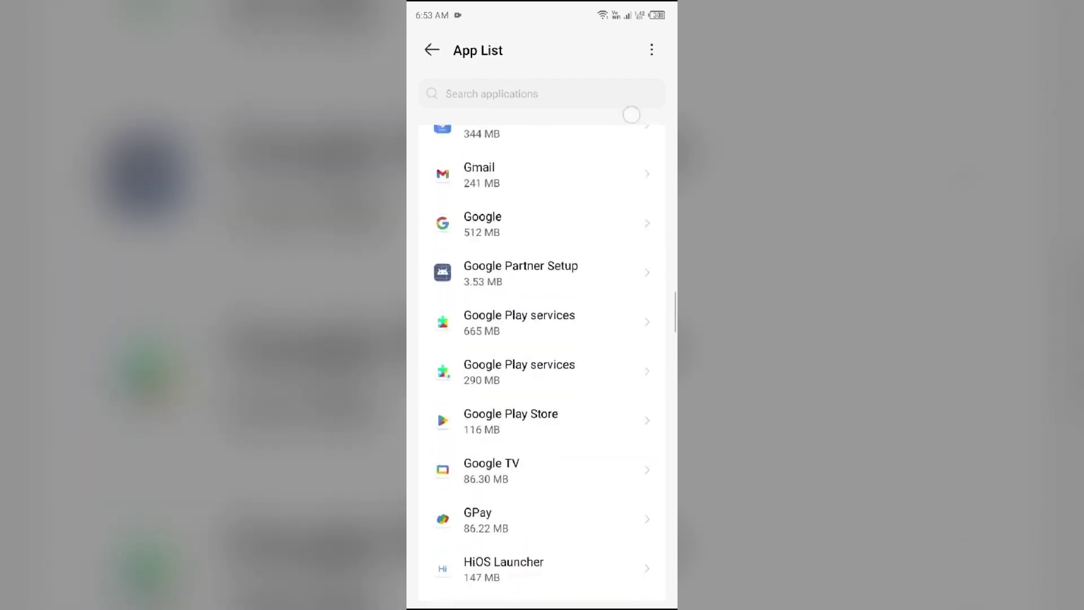
pyautogui.scroll(-3, 543, 339)
pyautogui.scroll(-2, 542, 338)
pyautogui.click(505, 443)
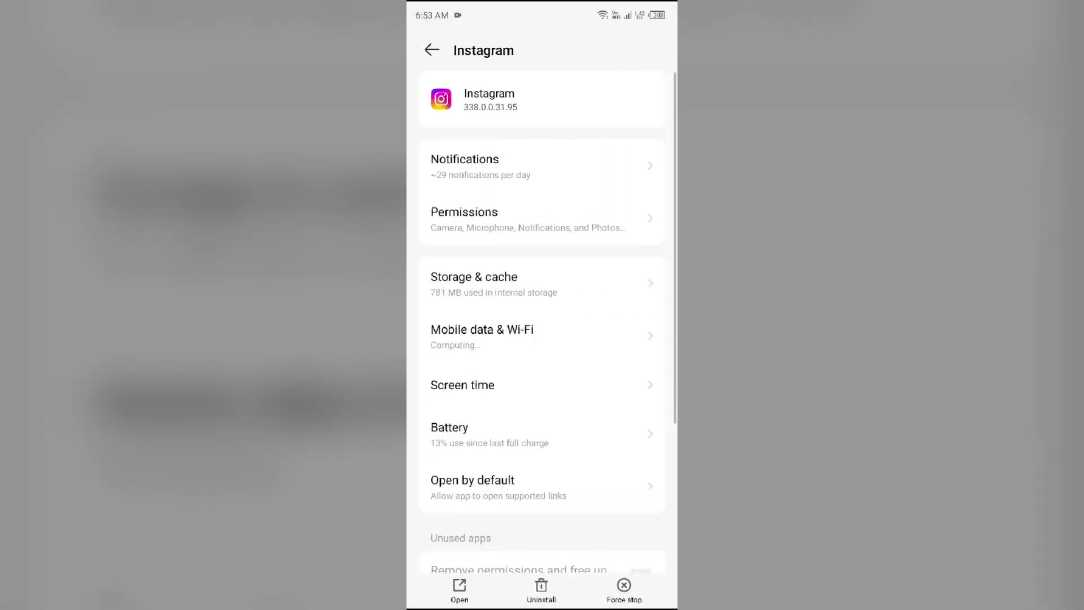
pyautogui.click(570, 274)
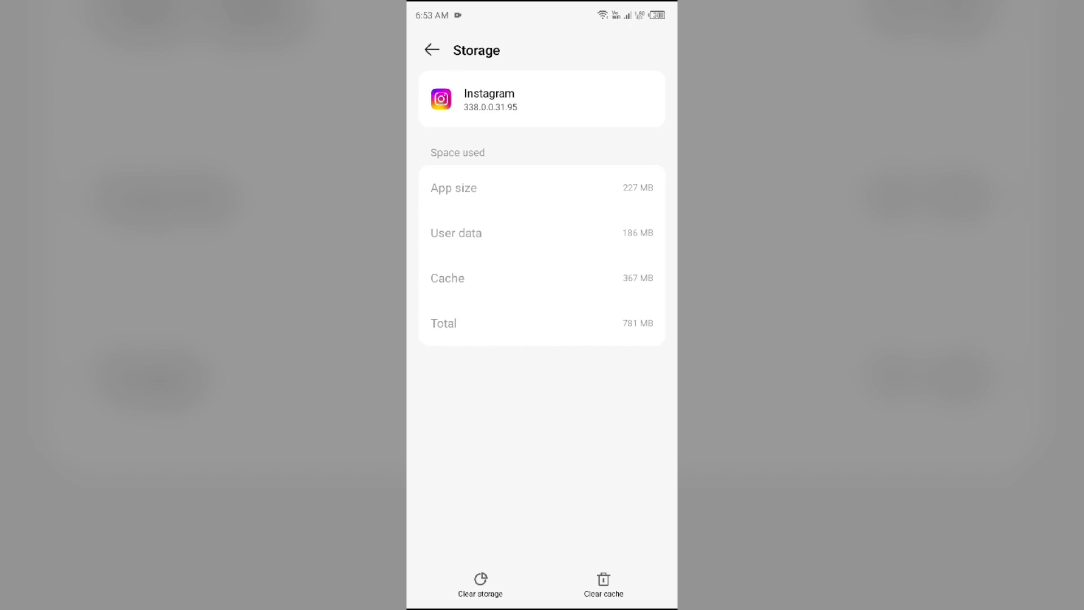
pyautogui.press('Home')
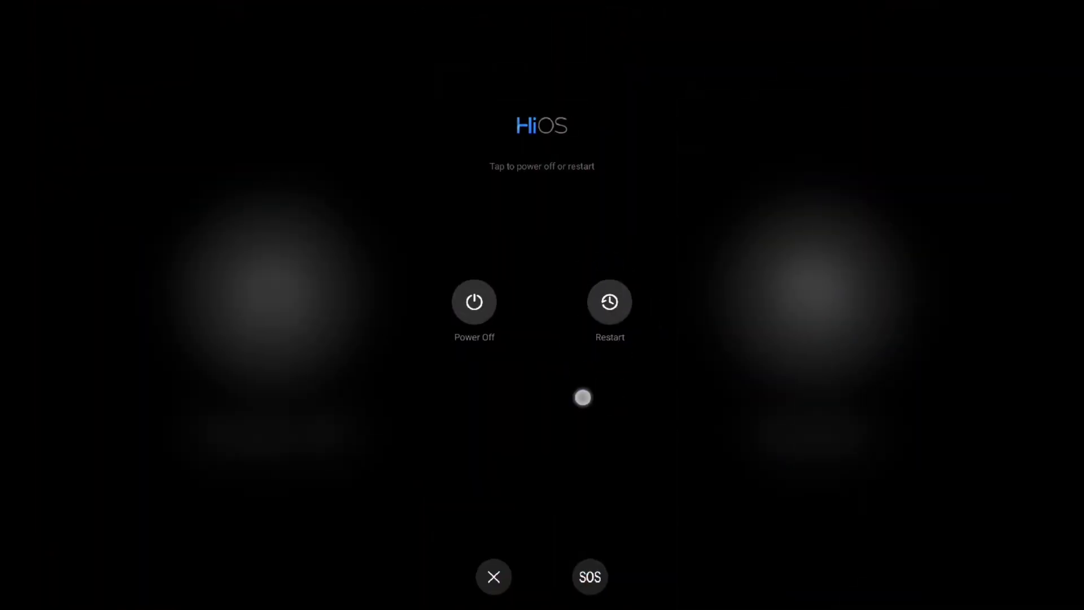
# - Dismiss the HiOS power menu without restarting the phone
pyautogui.click(493, 578)
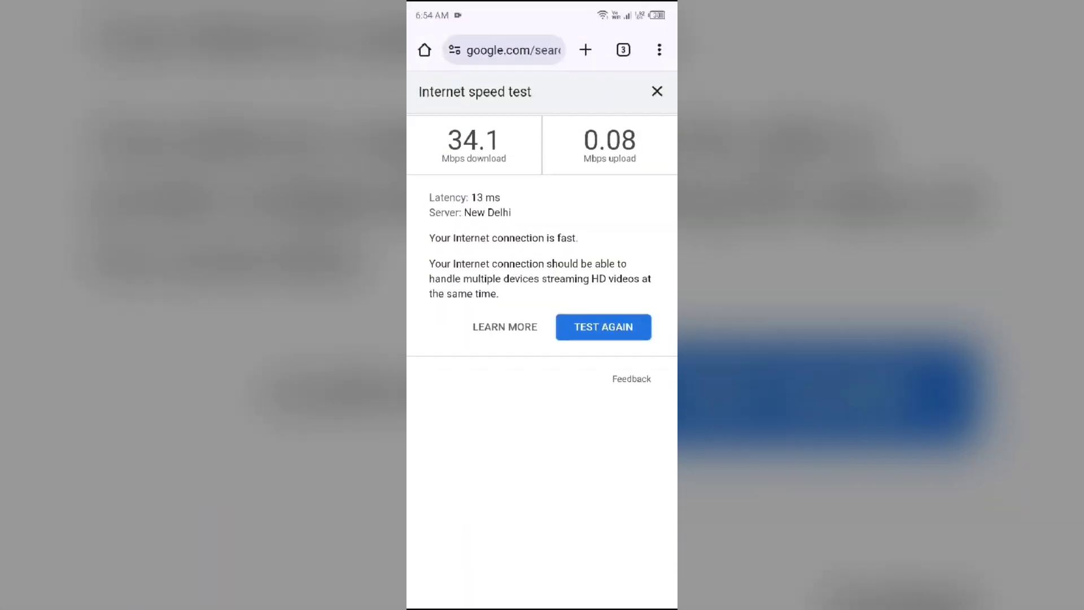
# - Search 'is instagram down' and check Downdetector's outage chart, then return to the home screen
pyautogui.click(424, 49)
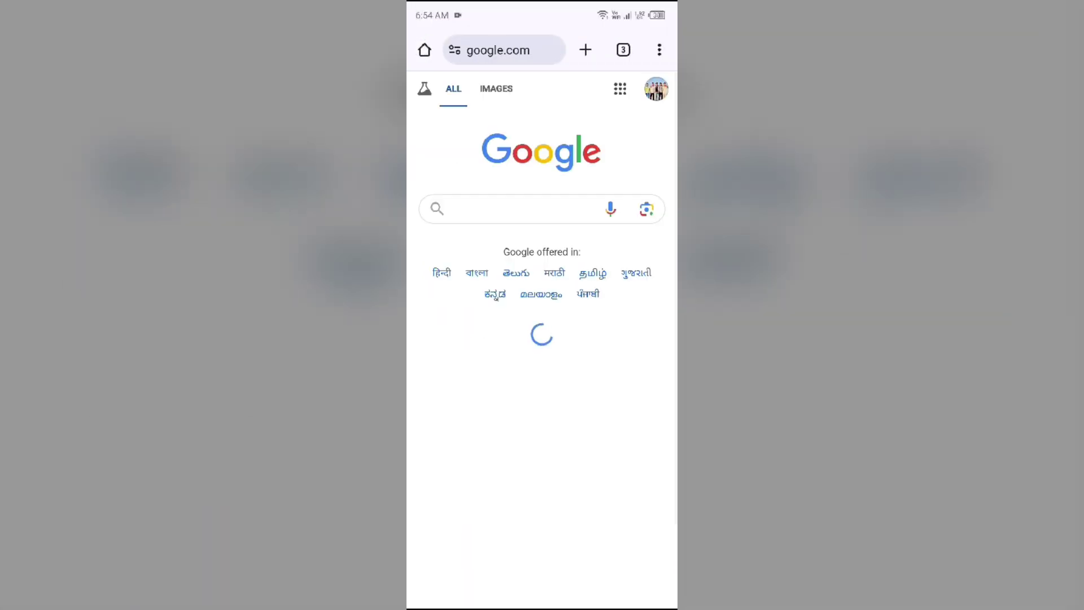
pyautogui.click(525, 212)
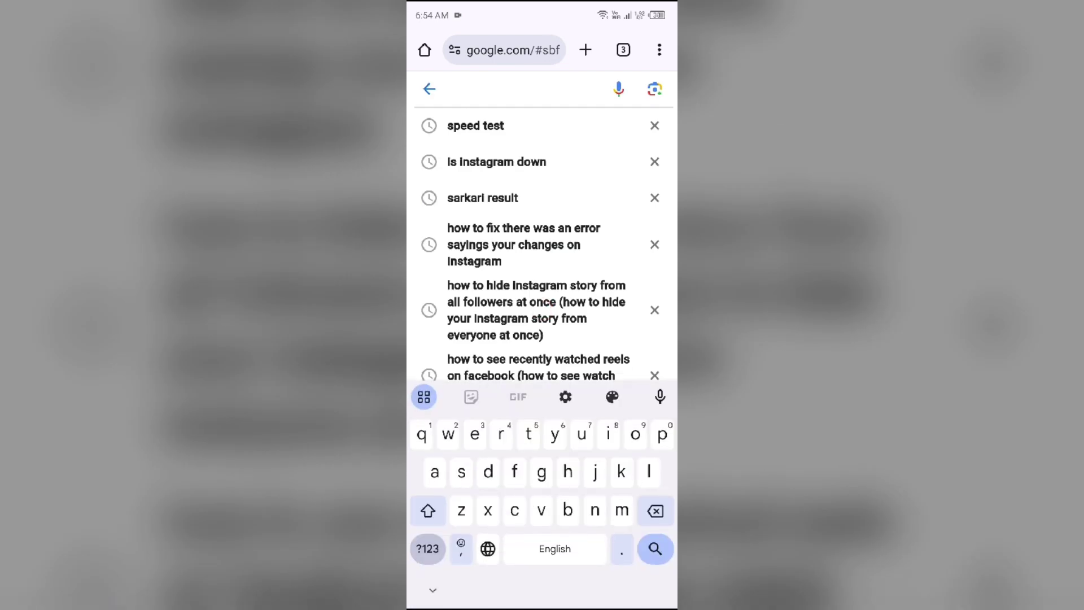
pyautogui.click(511, 161)
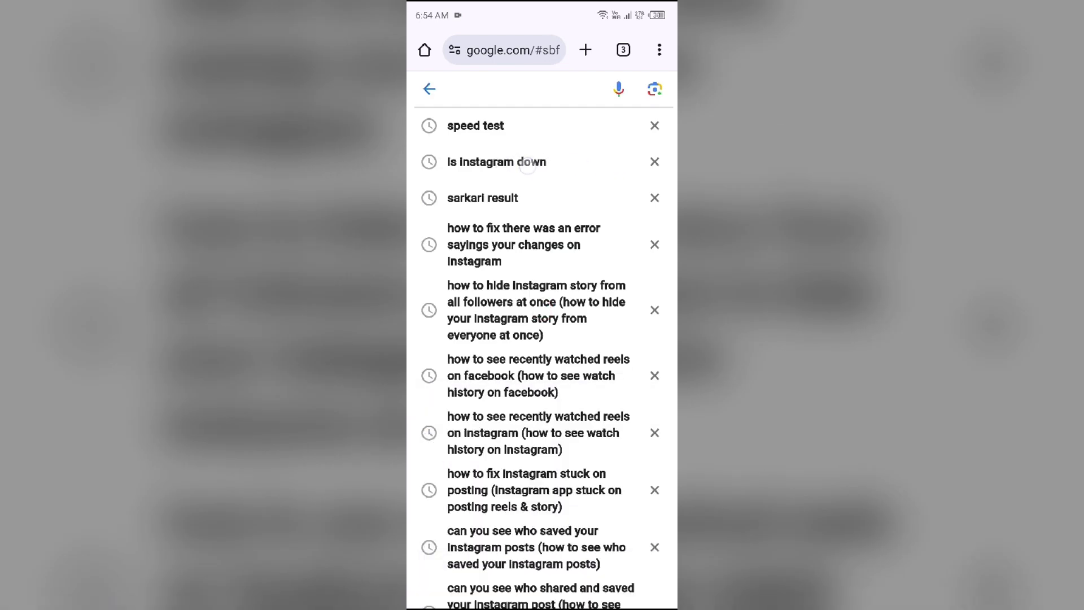
pyautogui.click(526, 163)
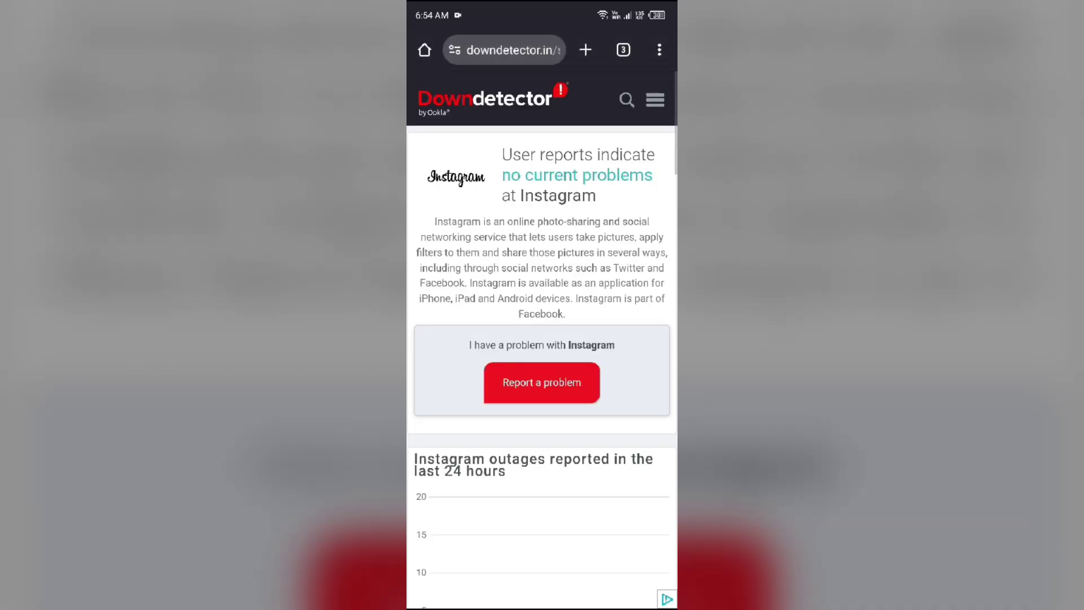
pyautogui.scroll(-5, 542, 381)
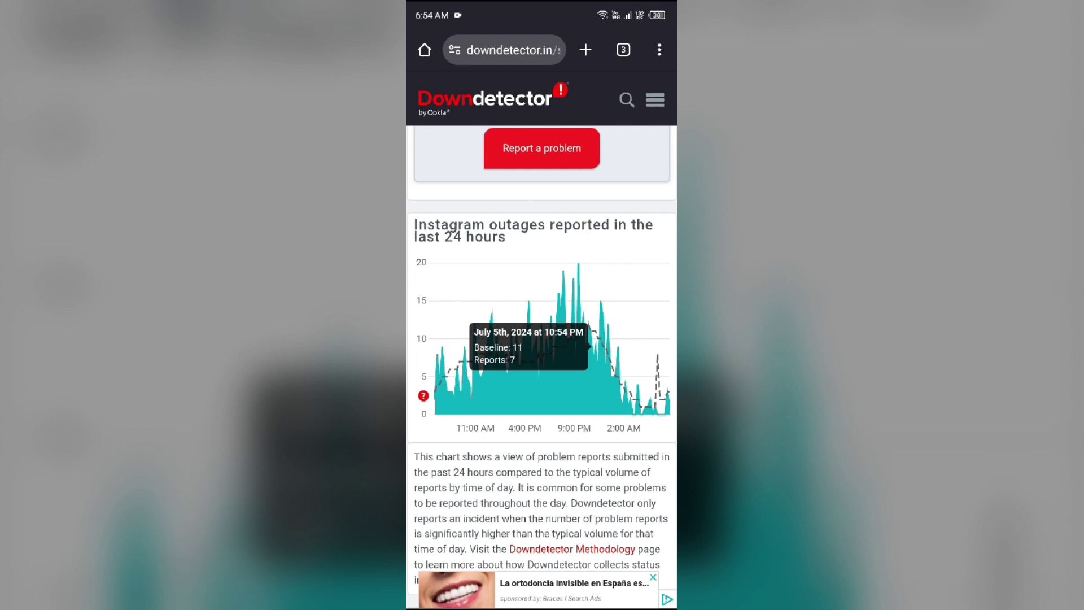
pyautogui.press('Home')
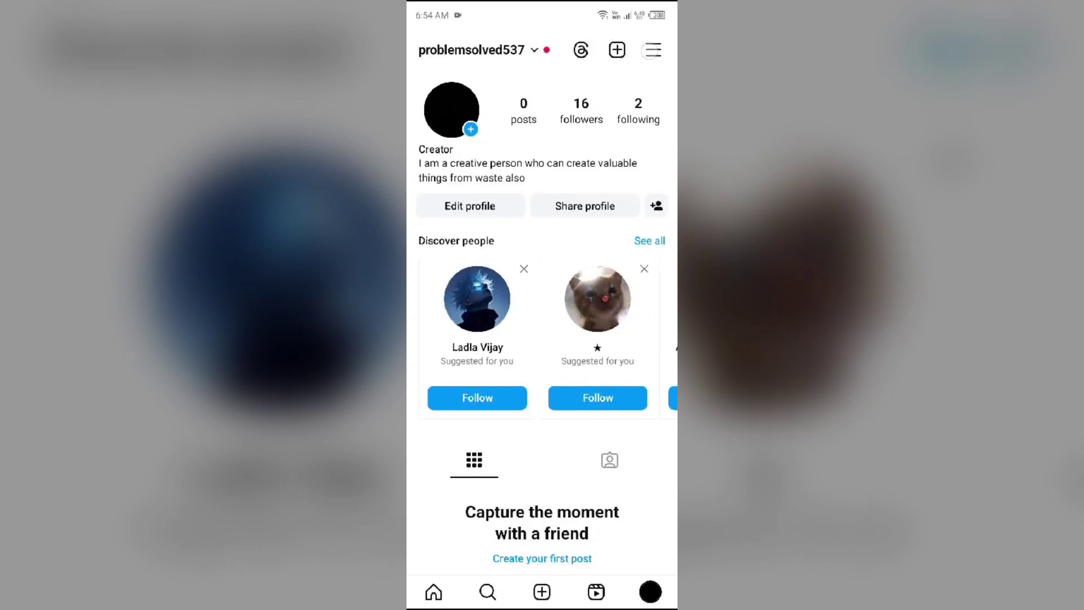
# - Log out of Instagram immediately and continue past the Accounts Center linking prompt
pyautogui.click(653, 50)
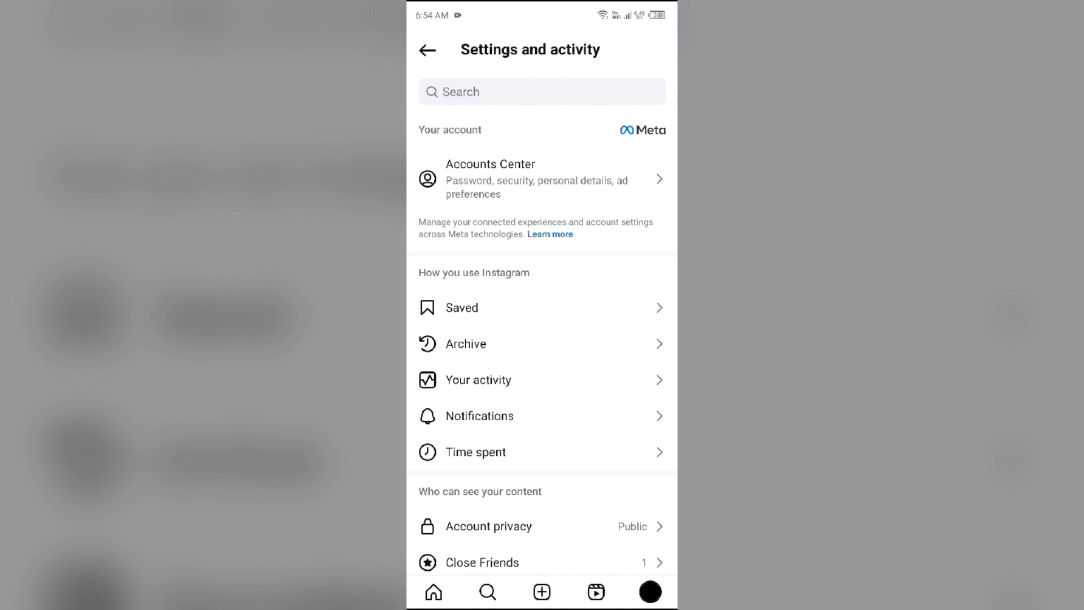
pyautogui.scroll(-10, 542, 338)
pyautogui.scroll(-8, 543, 339)
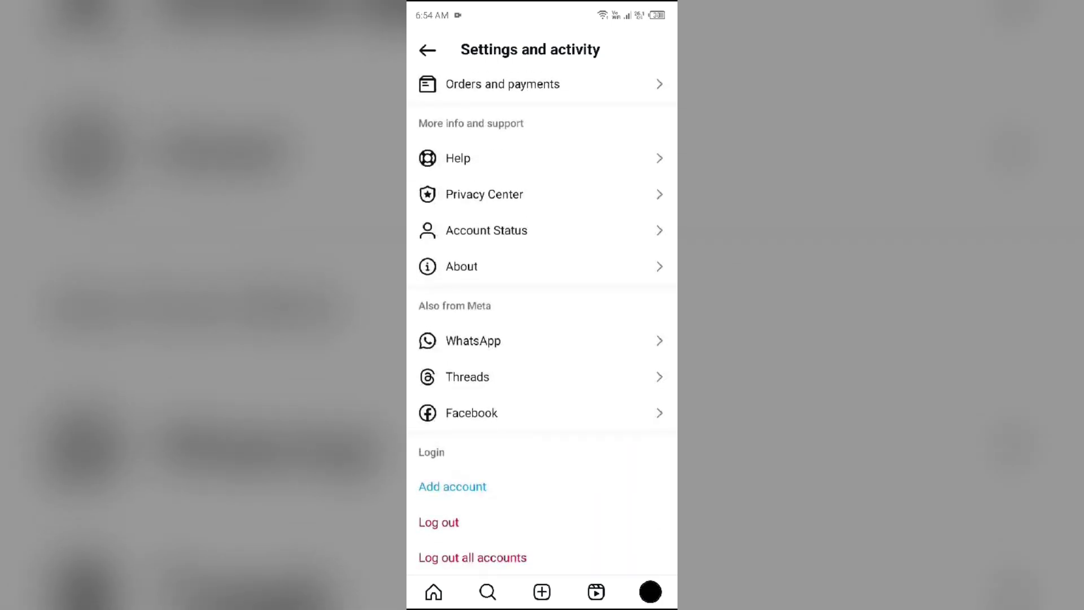
pyautogui.click(449, 518)
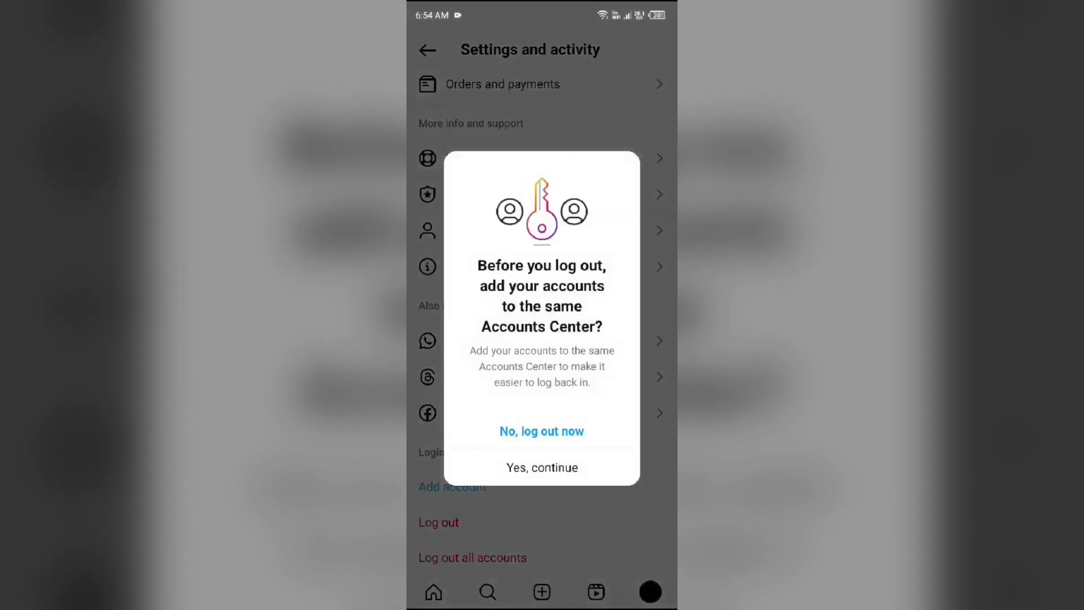
pyautogui.click(572, 467)
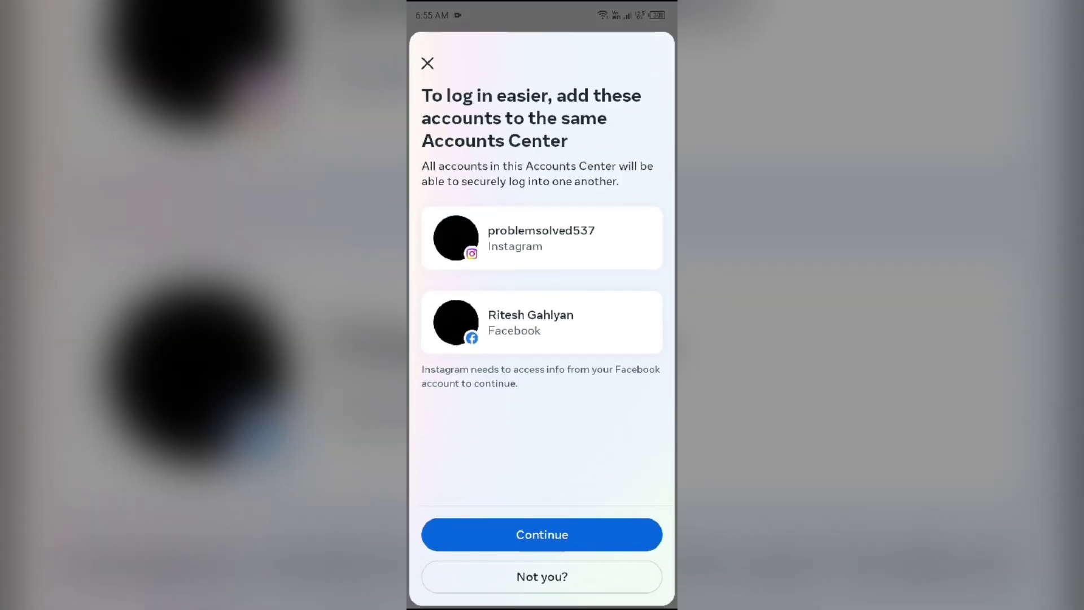
pyautogui.click(541, 533)
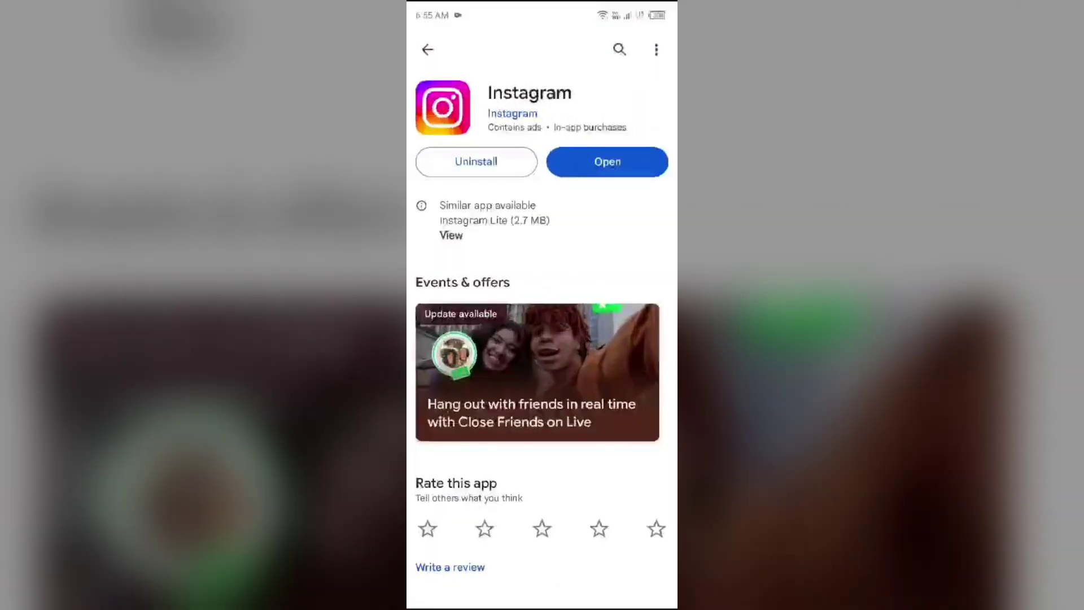
# - Uninstall Instagram from its Play Store page, start the reinstall, and return home
pyautogui.click(476, 161)
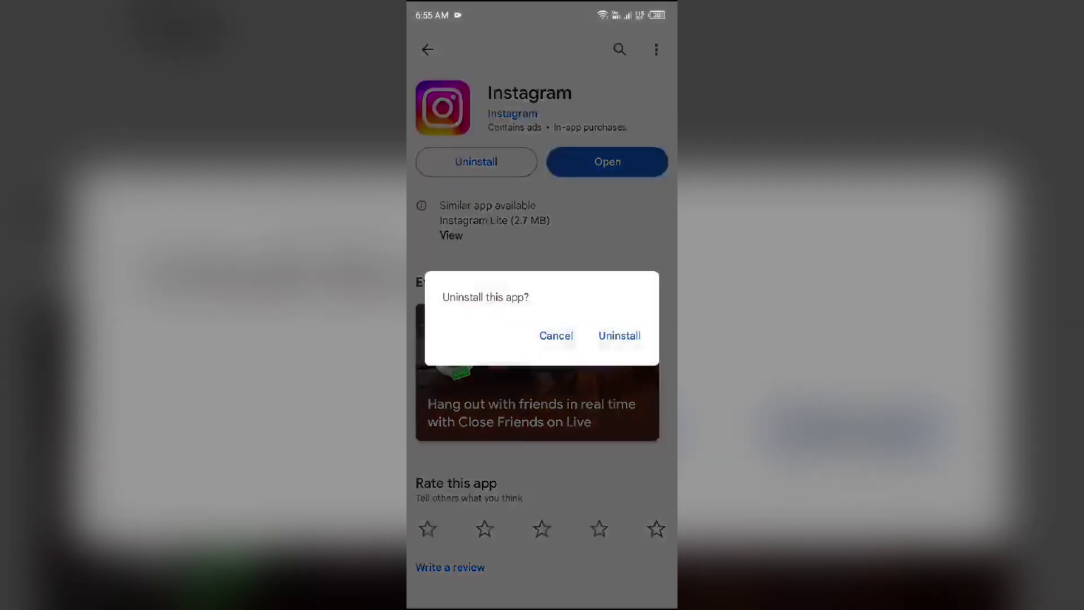
pyautogui.click(619, 335)
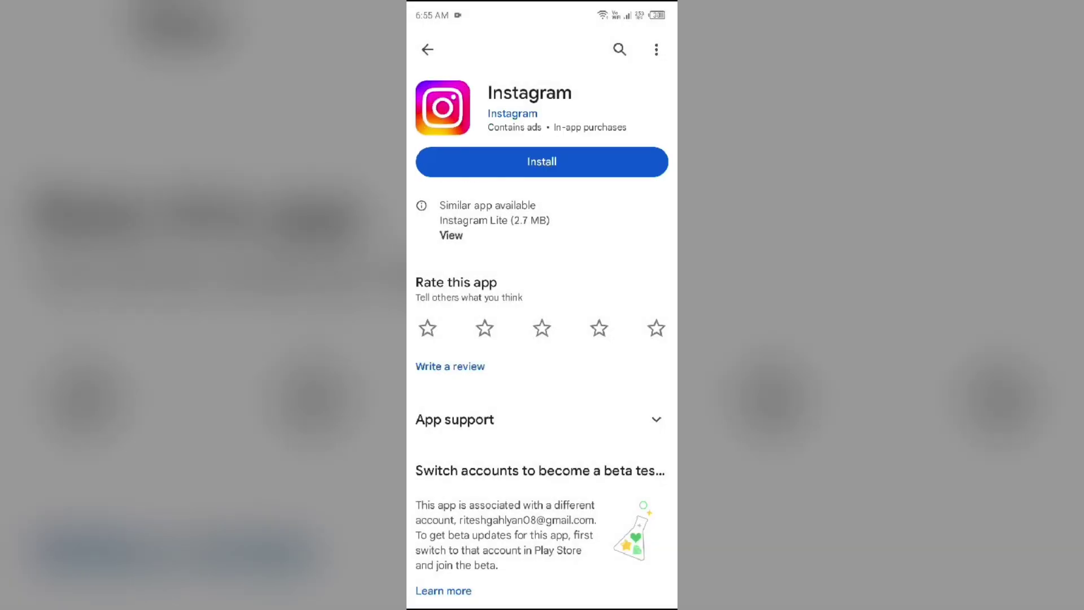
pyautogui.click(610, 173)
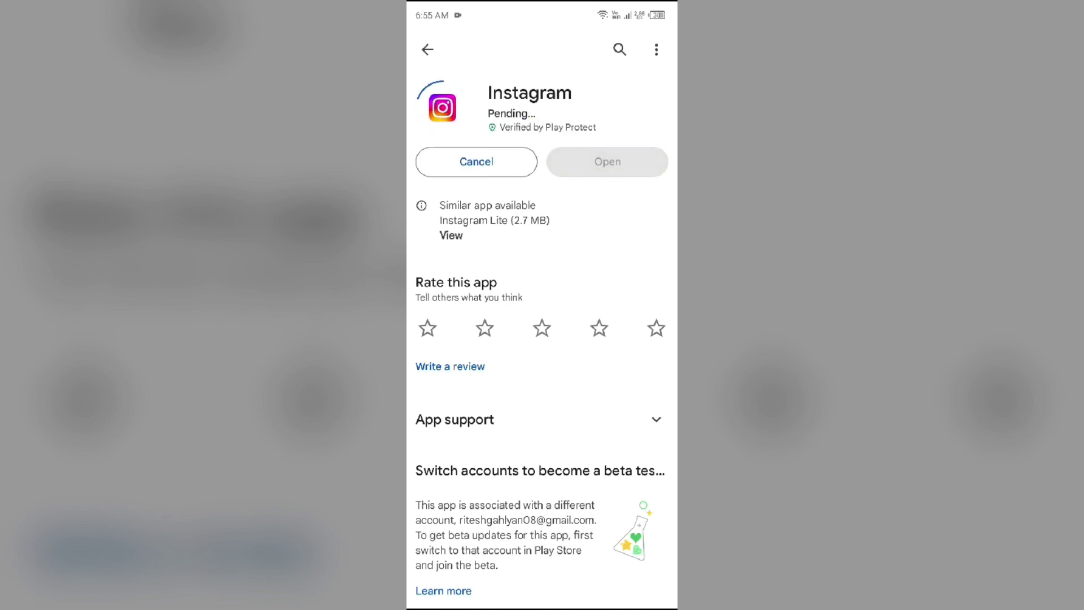
pyautogui.press('Home')
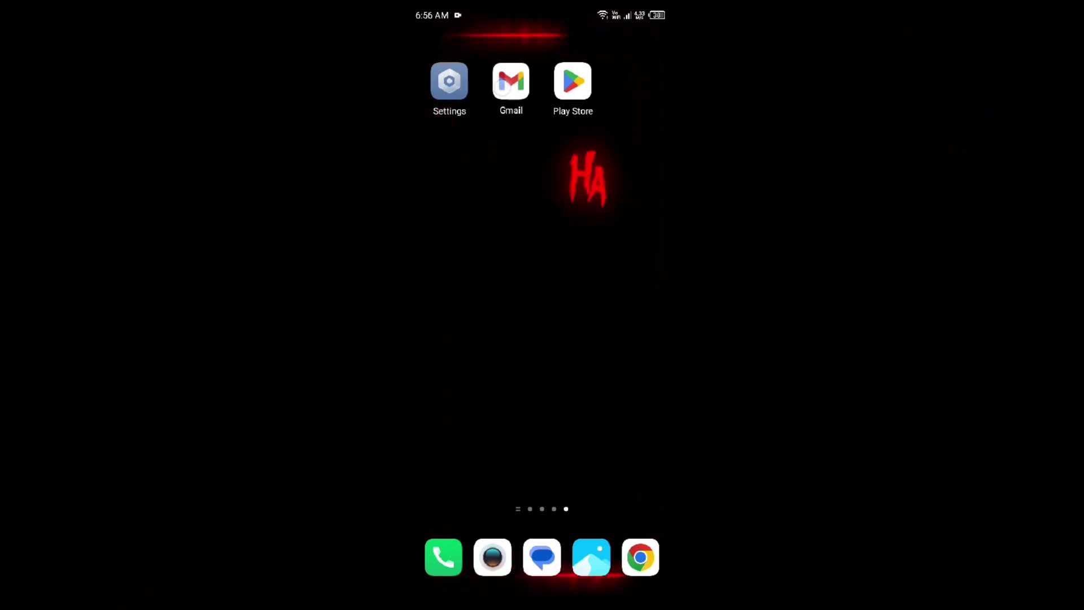
pyautogui.click(511, 82)
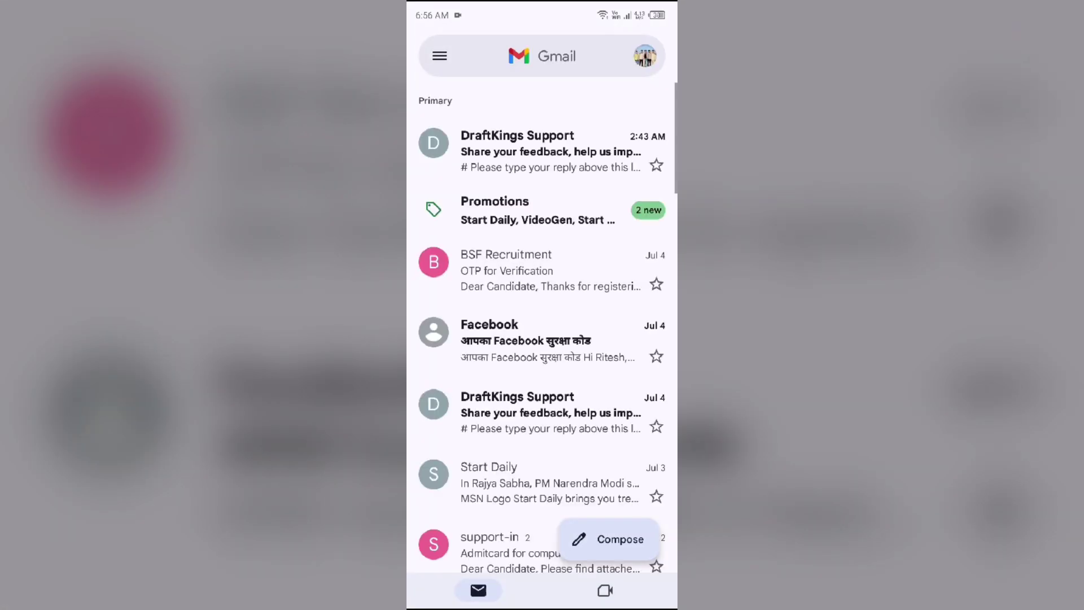
pyautogui.click(488, 583)
pyautogui.write('su')
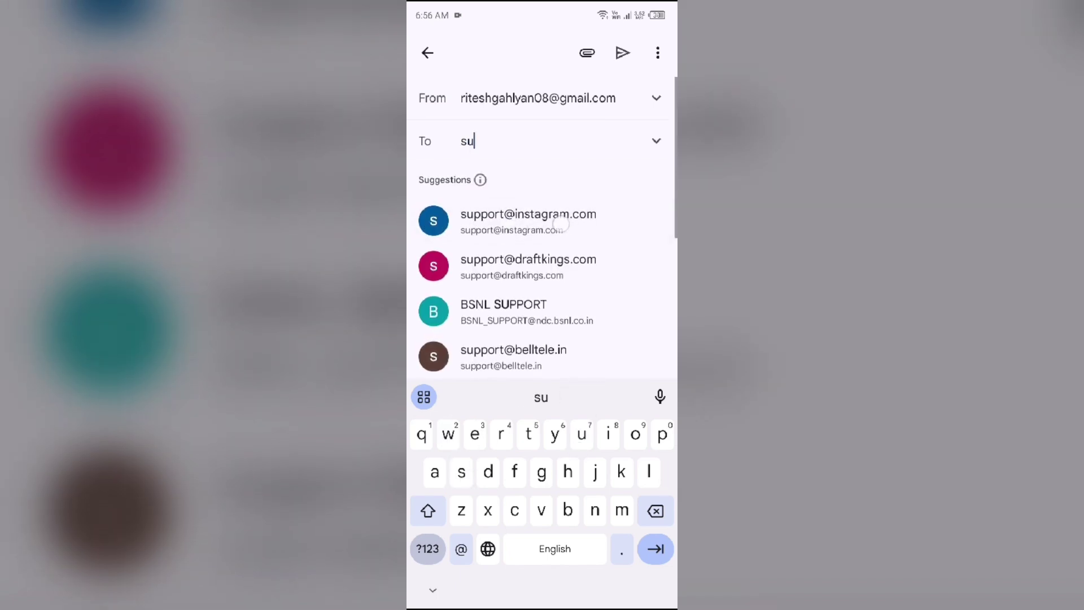
pyautogui.click(525, 221)
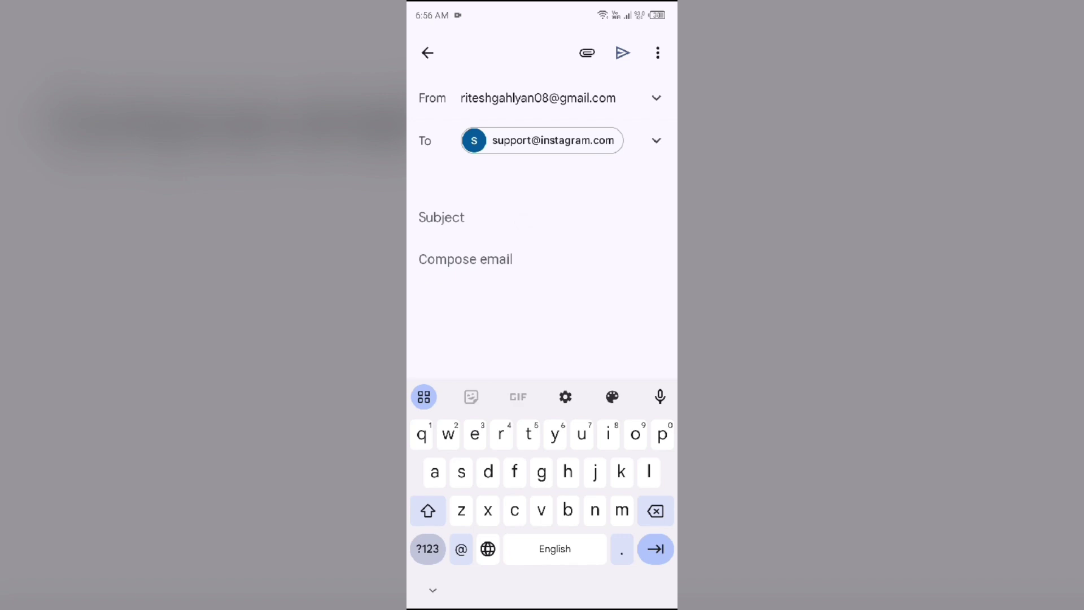
pyautogui.click(508, 217)
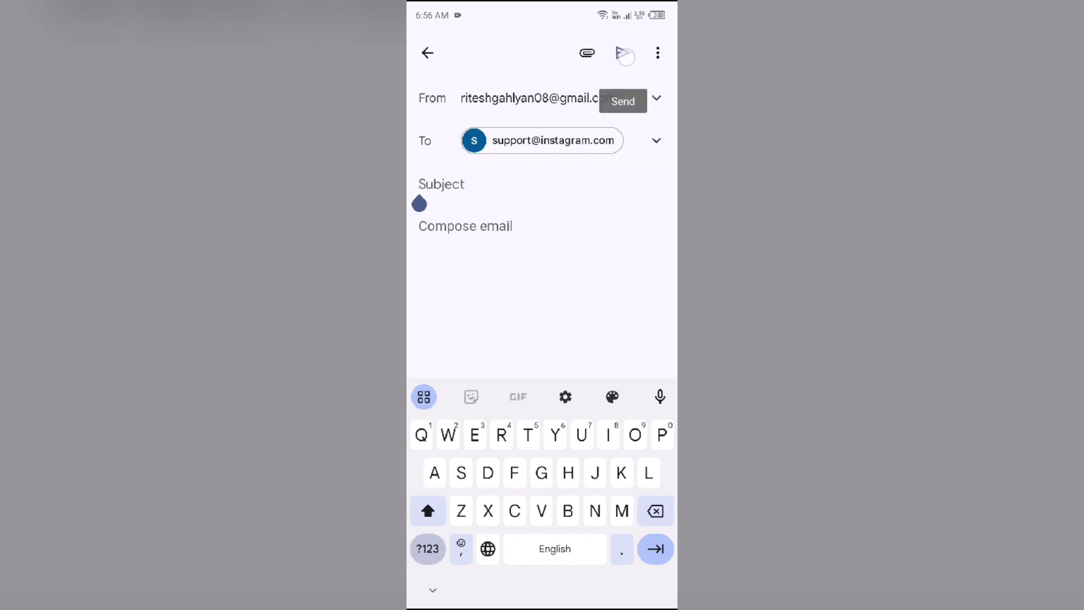
pyautogui.click(622, 52)
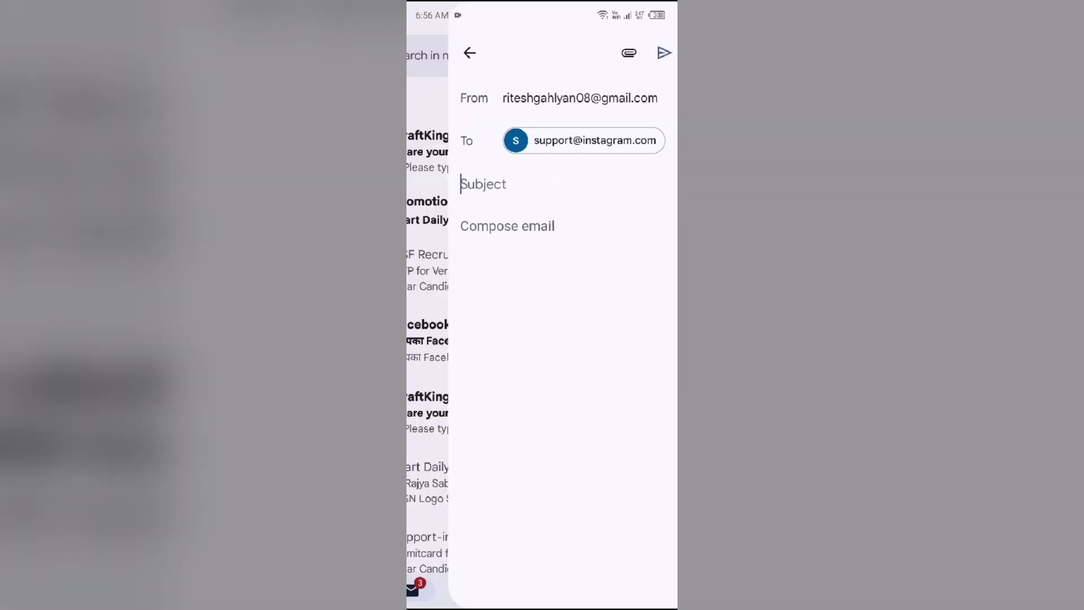
pyautogui.press('Home')
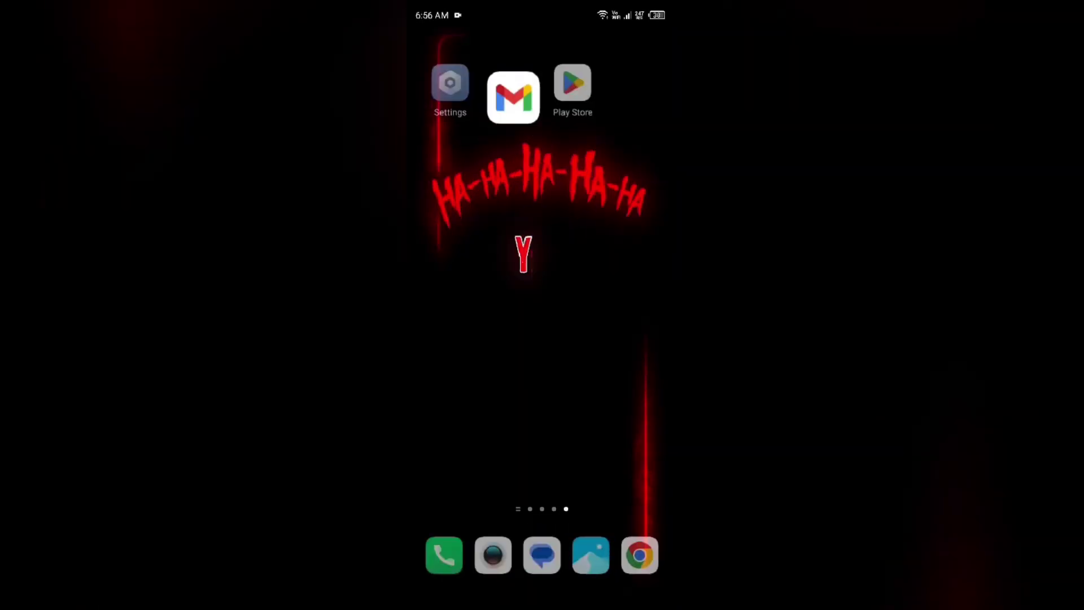